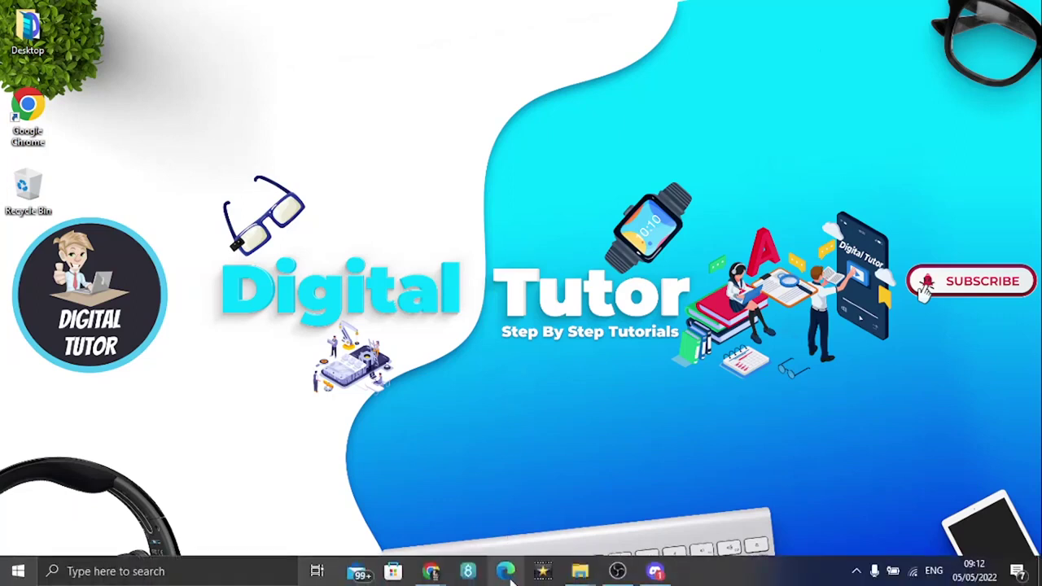
# Switch to the Chrome window showing Google and open the website nqn.blue
pyautogui.moveTo(437, 573)
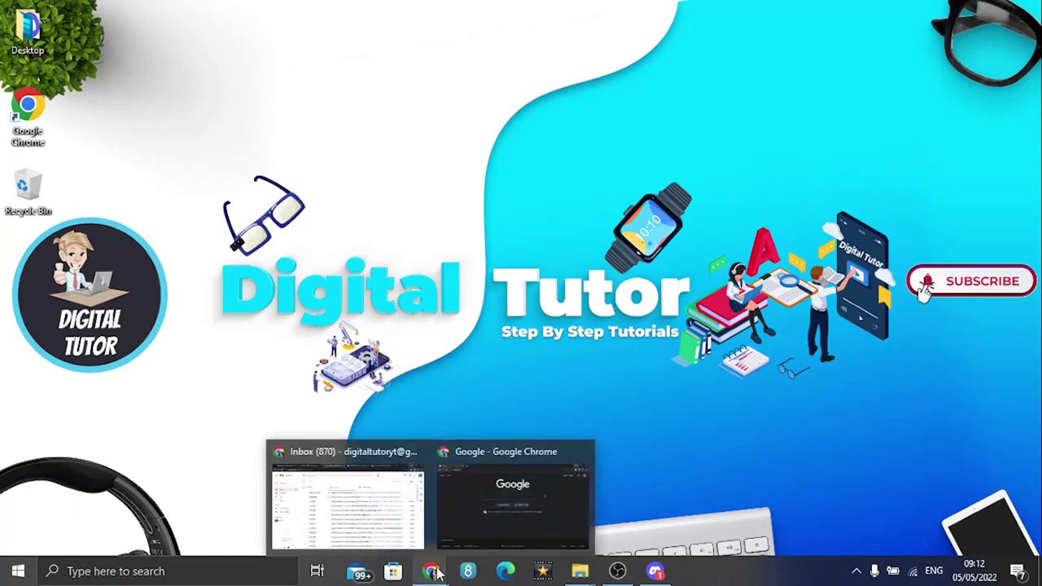
pyautogui.click(478, 533)
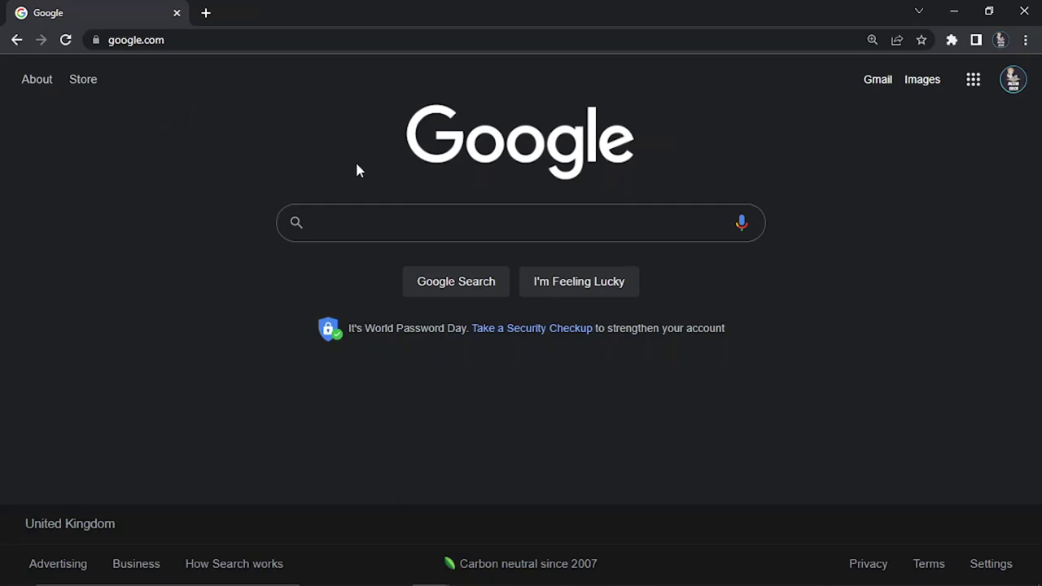
pyautogui.click(263, 40)
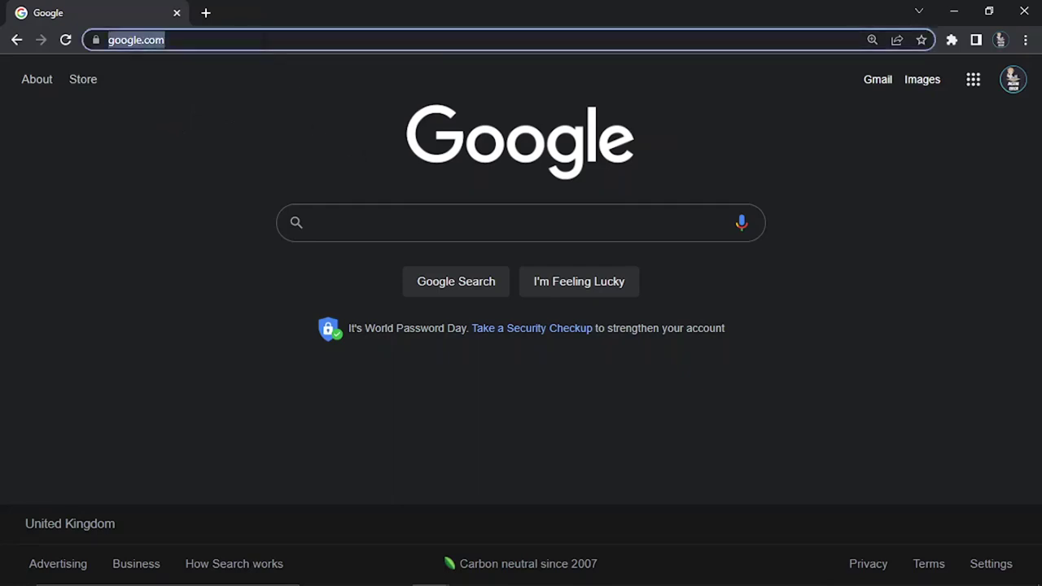
pyautogui.write('nqn')
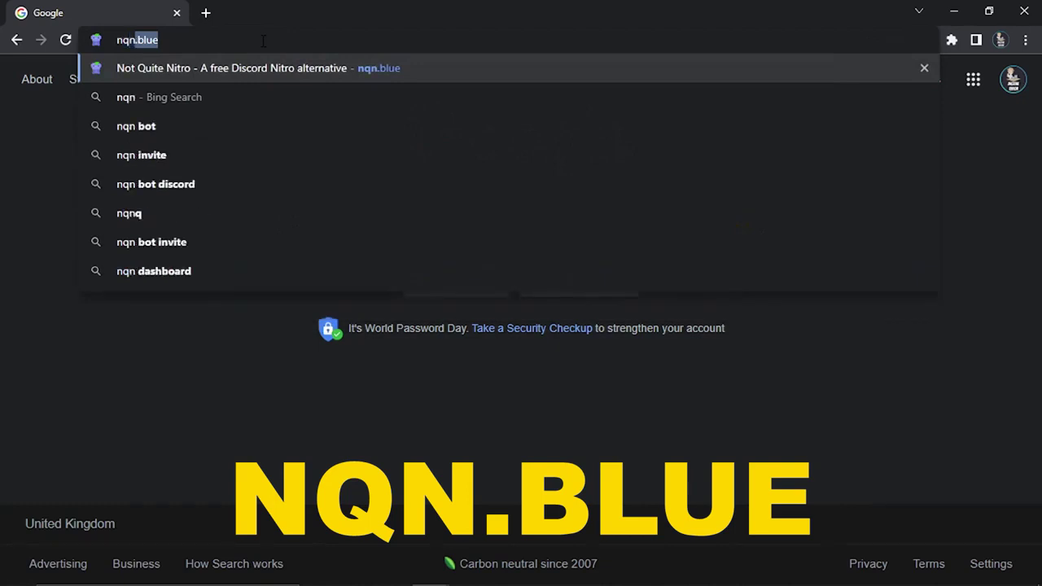
pyautogui.write('.blu')
pyautogui.press('Return')
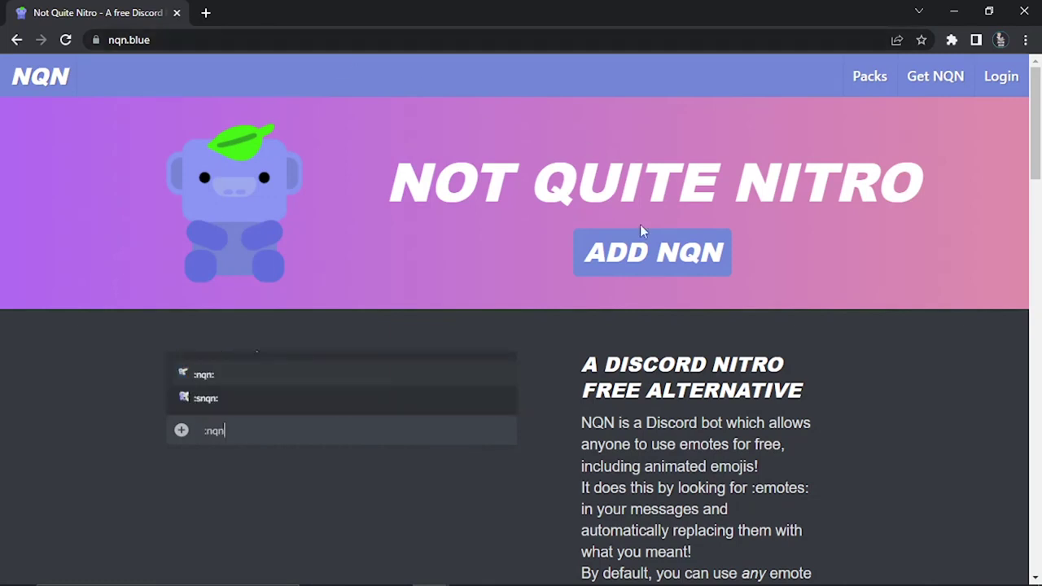
# Add the NQN bot to digitaltutoryt's server and authorise it with all the requested permissions
pyautogui.click(667, 258)
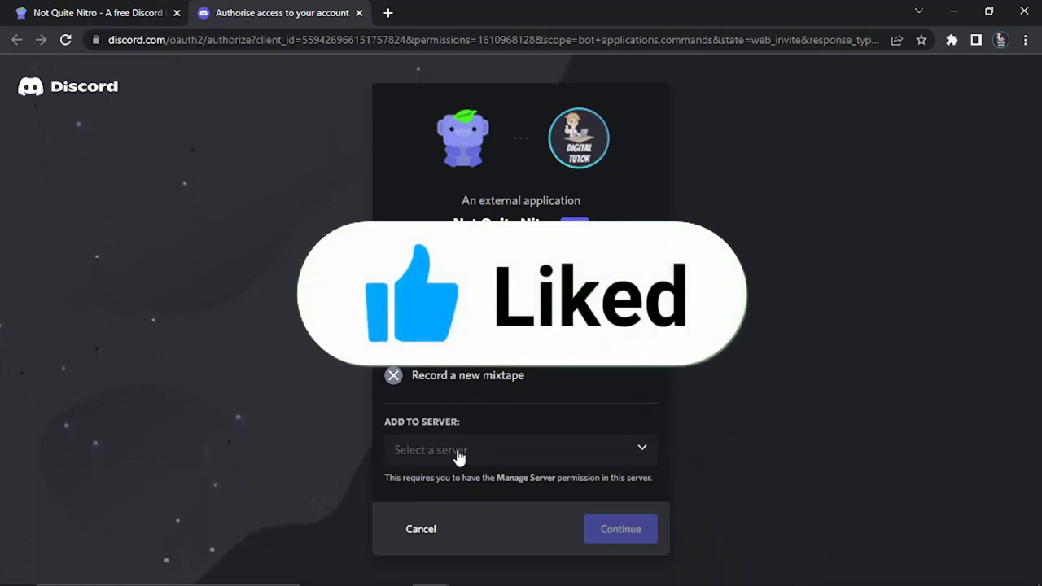
pyautogui.click(458, 450)
pyautogui.click(460, 482)
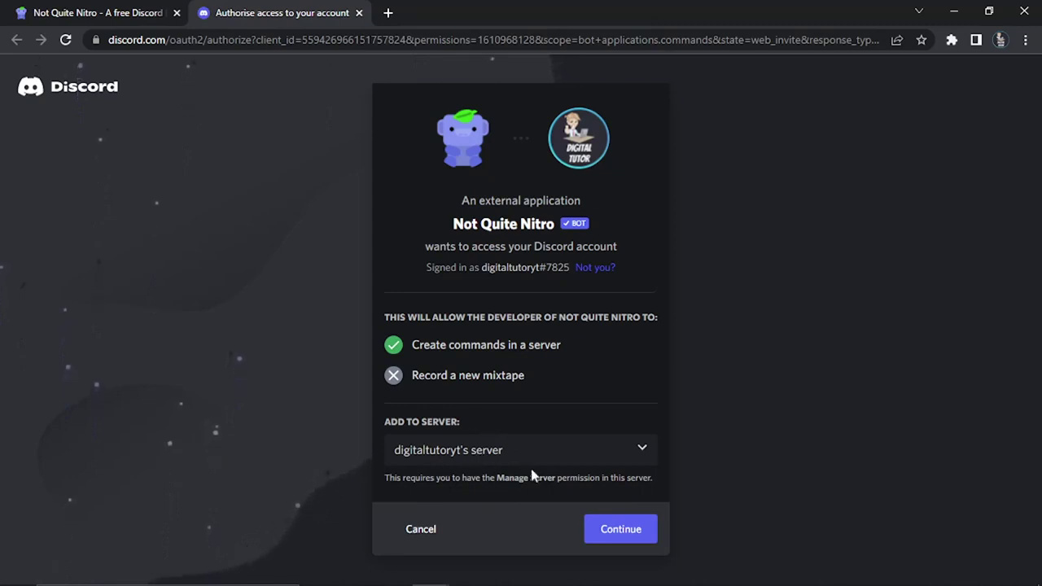
pyautogui.click(621, 529)
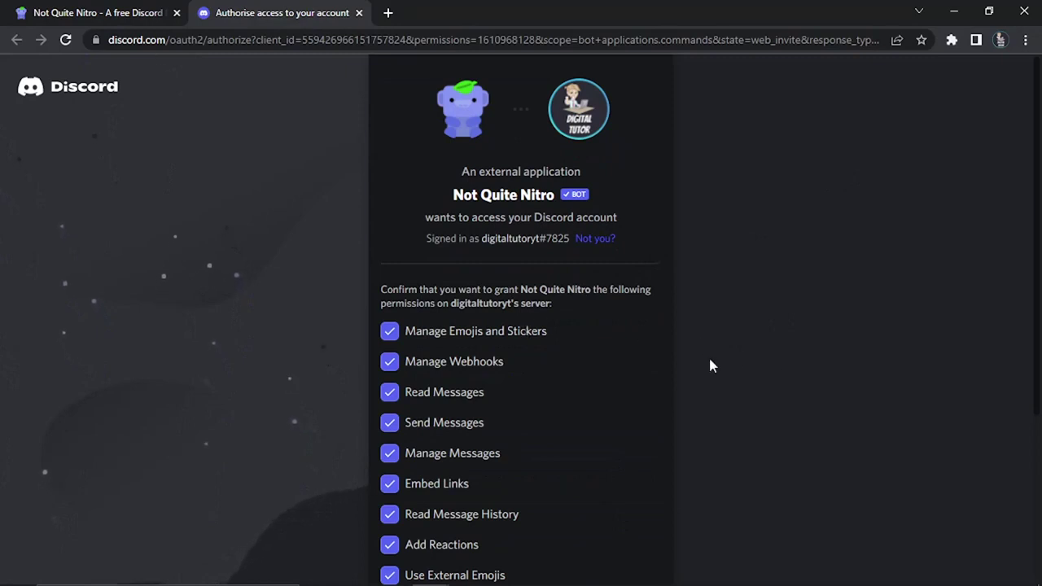
pyautogui.moveTo(1037, 144); pyautogui.dragTo(1038, 294)
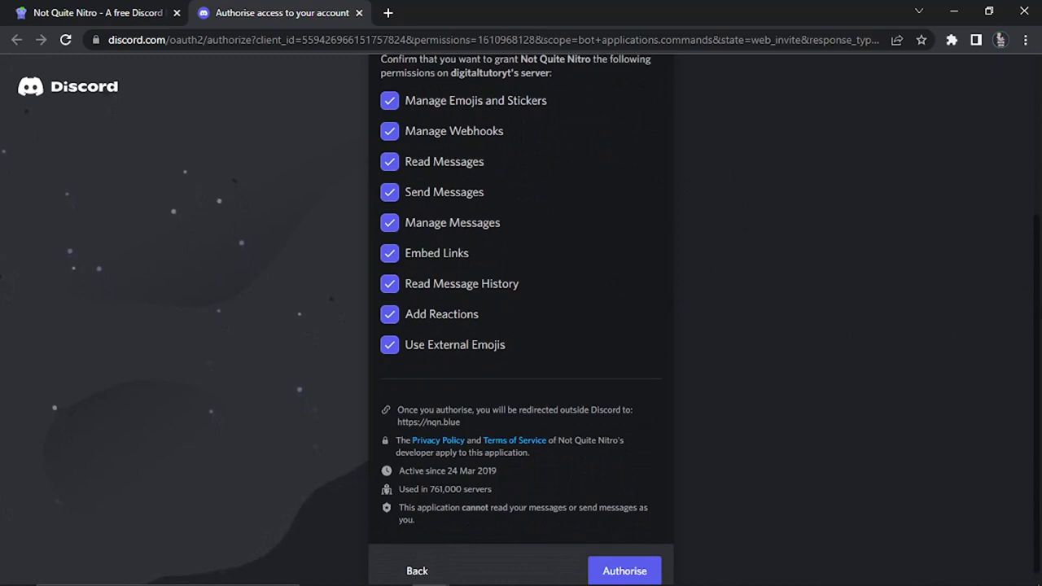
pyautogui.click(617, 560)
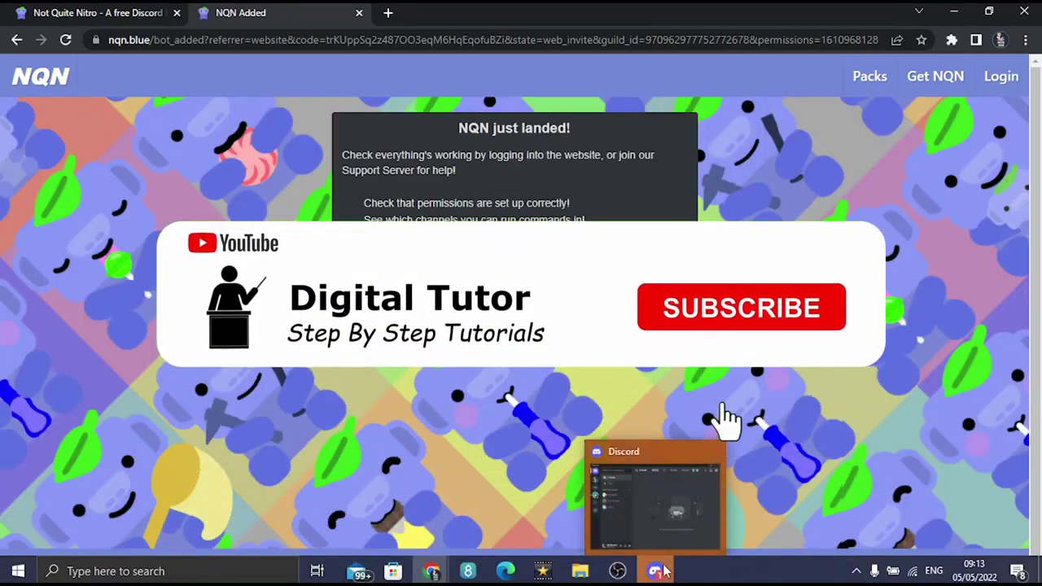
# Switch to the Discord app and send the command !pack in the #general channel
pyautogui.click(657, 513)
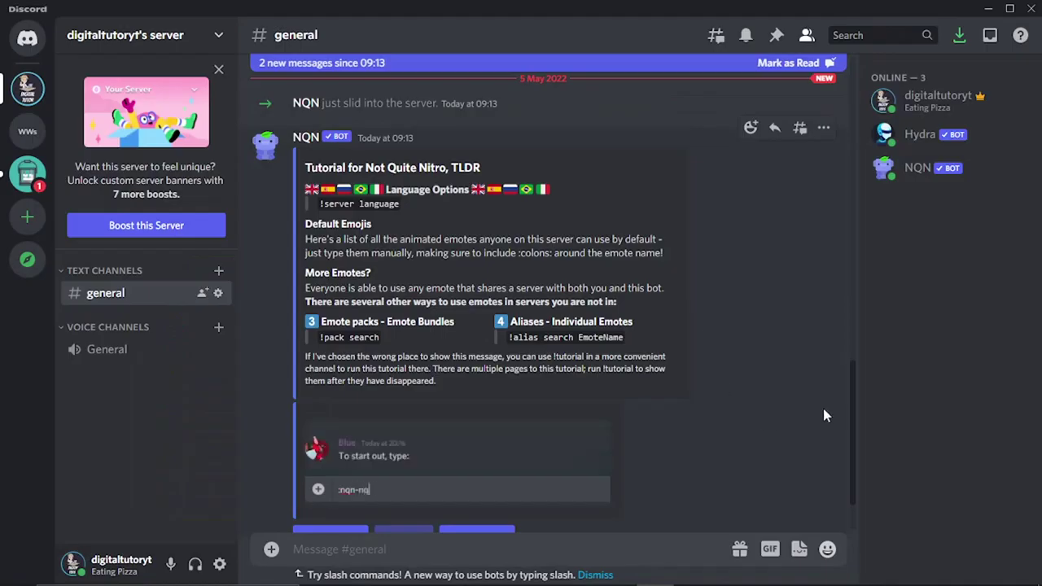
pyautogui.scroll(2, 851, 395)
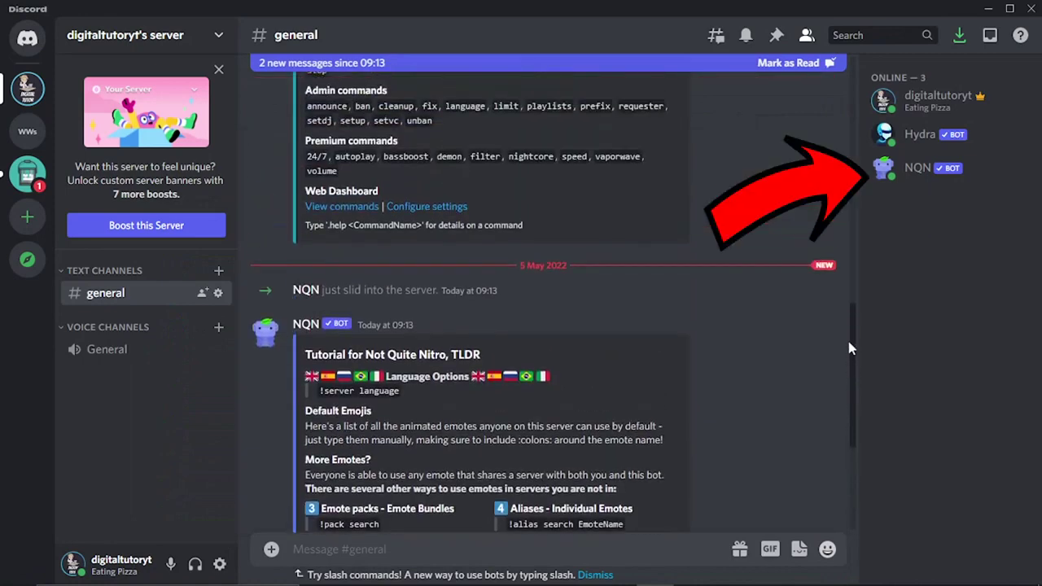
pyautogui.scroll(-1, 848, 341)
pyautogui.scroll(-2, 849, 391)
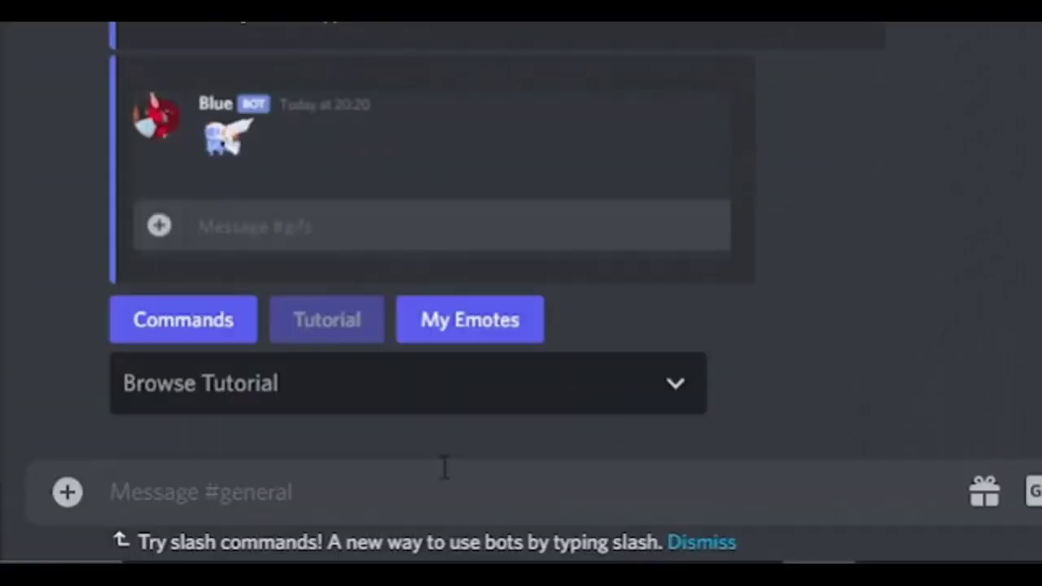
pyautogui.write('!')
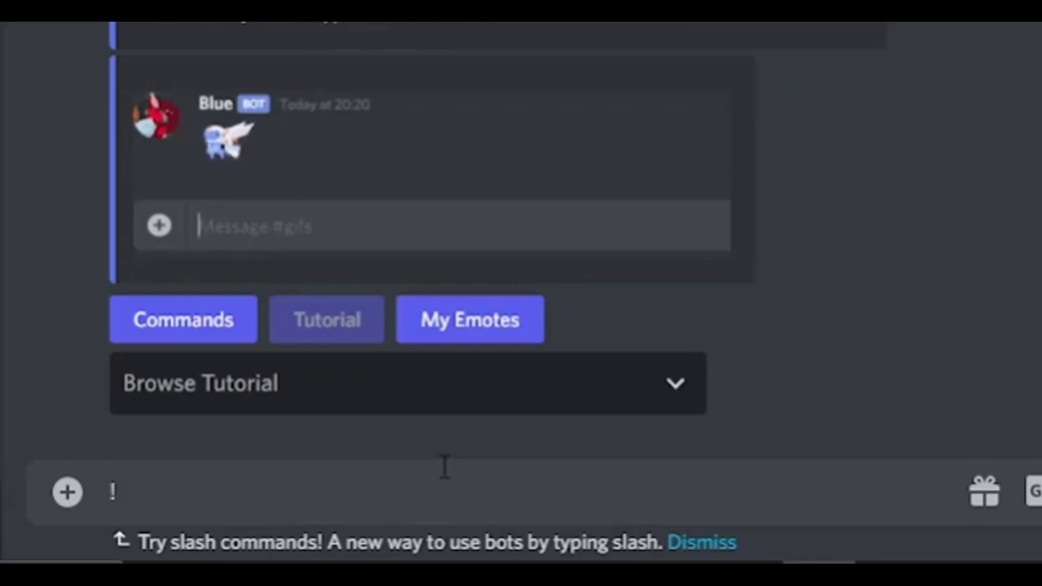
pyautogui.write('pack')
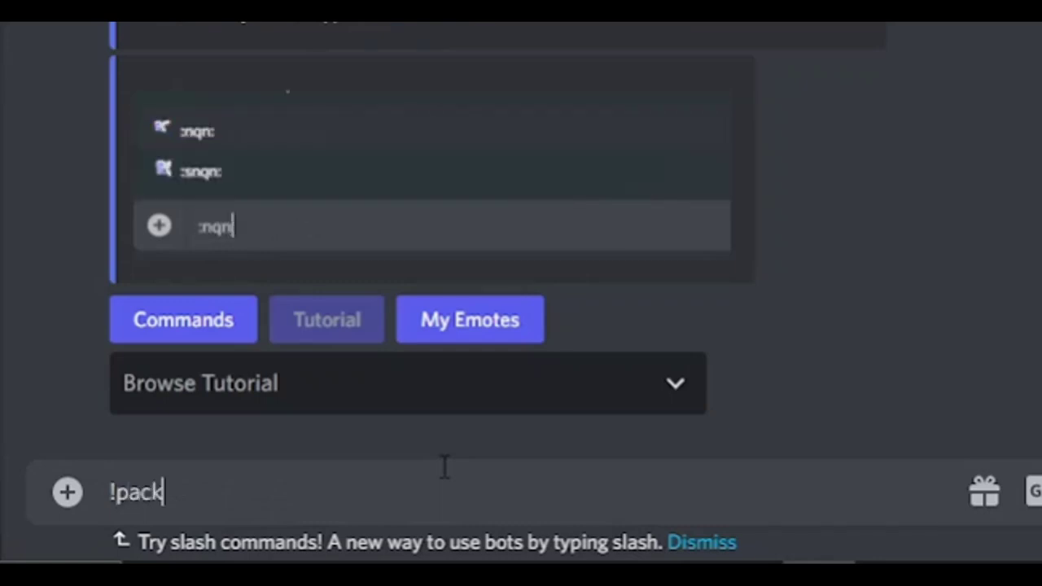
pyautogui.press('Return')
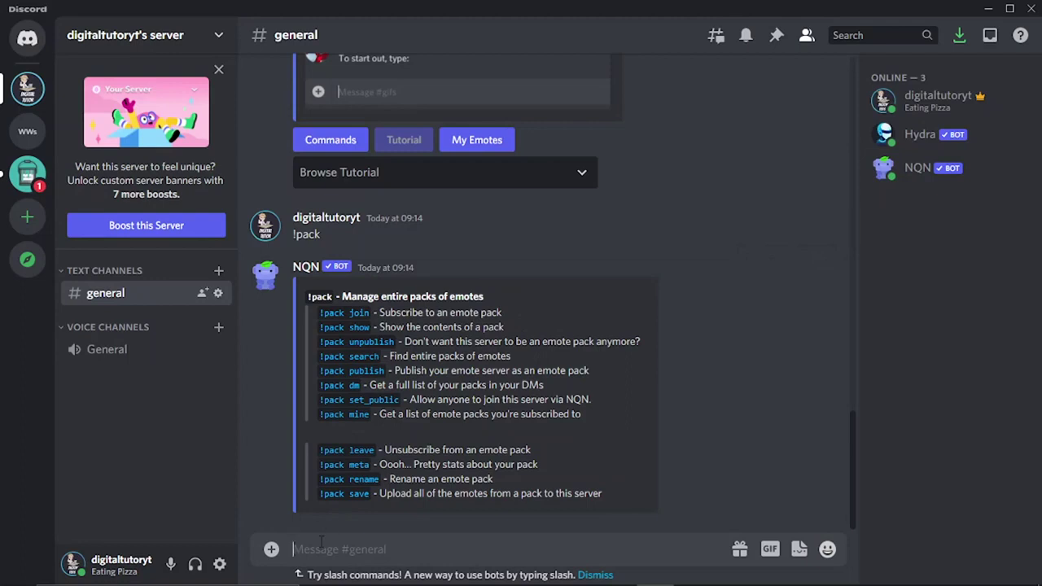
# Send !pack search in #general, browse to the deathroid emote pack and join it
pyautogui.write('!pack search')
pyautogui.press('Return')
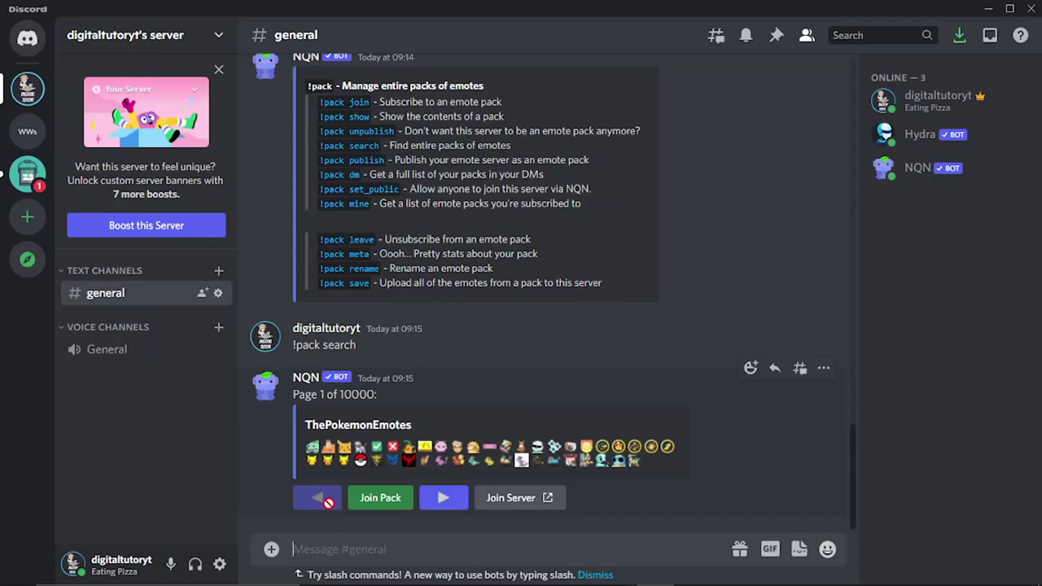
pyautogui.click(440, 498)
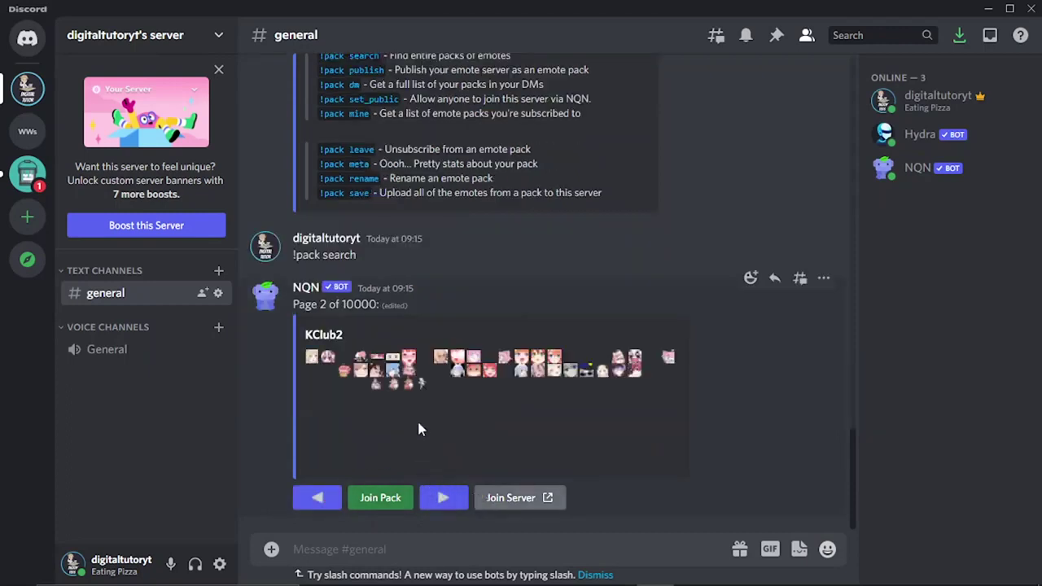
pyautogui.click(439, 498)
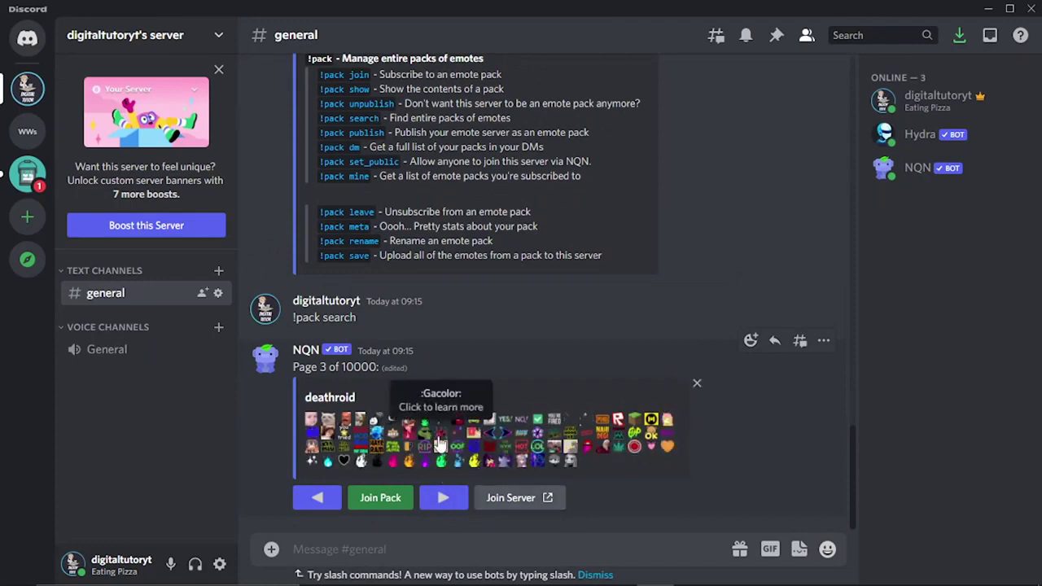
pyautogui.click(380, 500)
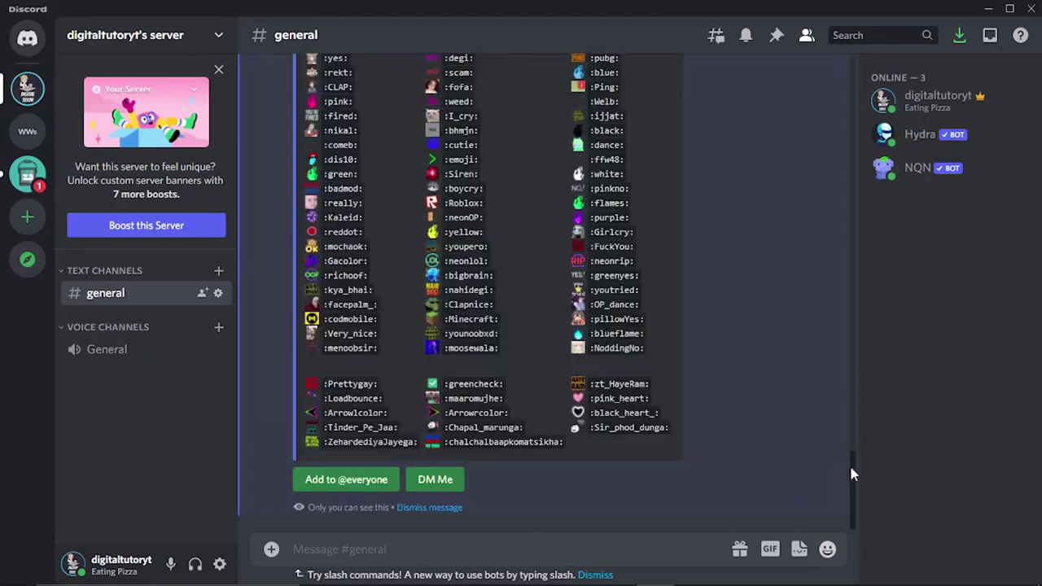
# Copy the emote name :dil: from the joined pack's list and send it as a message in #general
pyautogui.moveTo(849, 463); pyautogui.dragTo(853, 429)
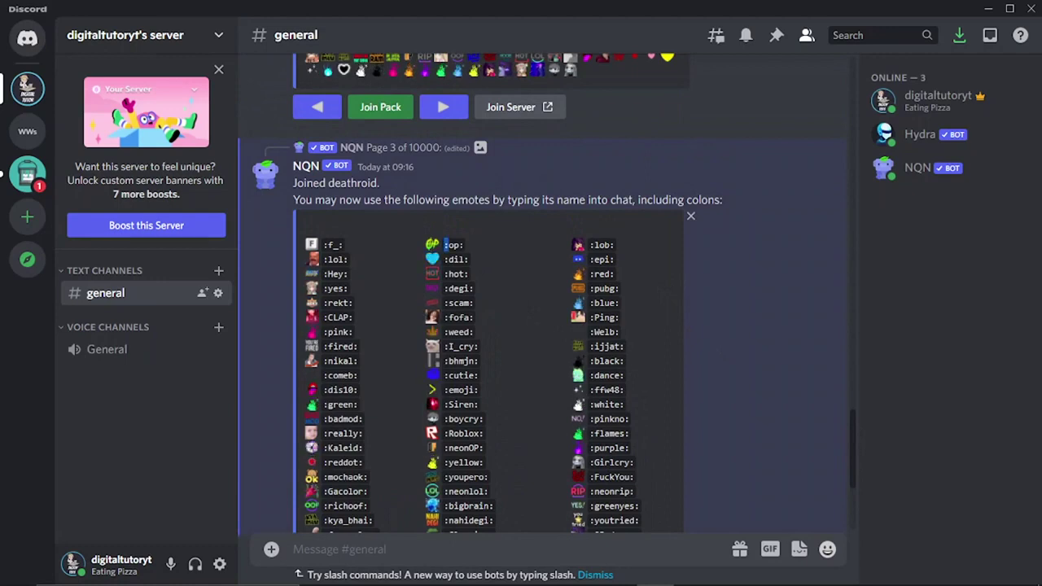
pyautogui.doubleClick(453, 244)
pyautogui.doubleClick(456, 259)
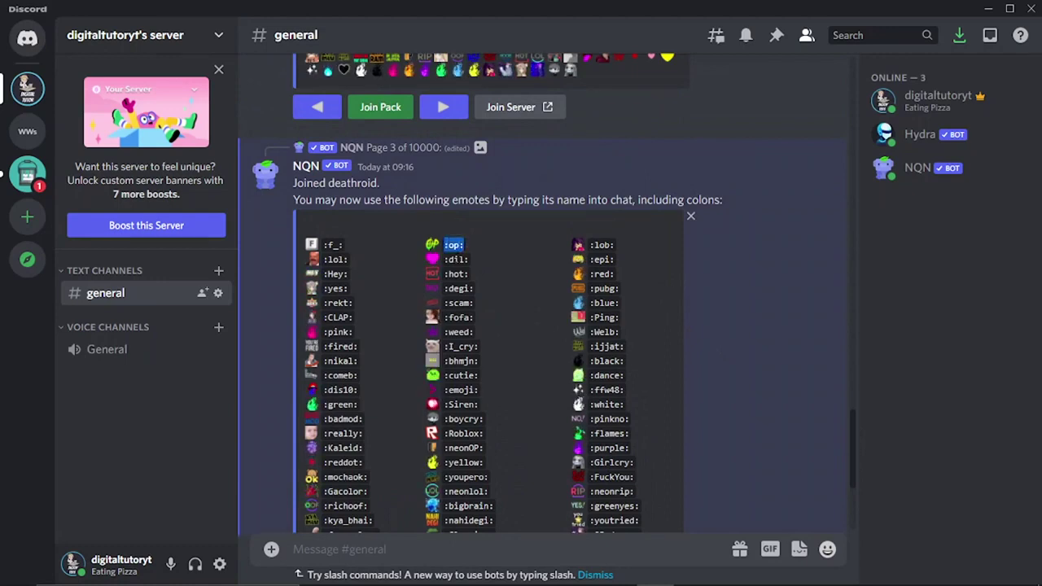
pyautogui.tripleClick(455, 258)
pyautogui.hotkey('ctrl', 'c')
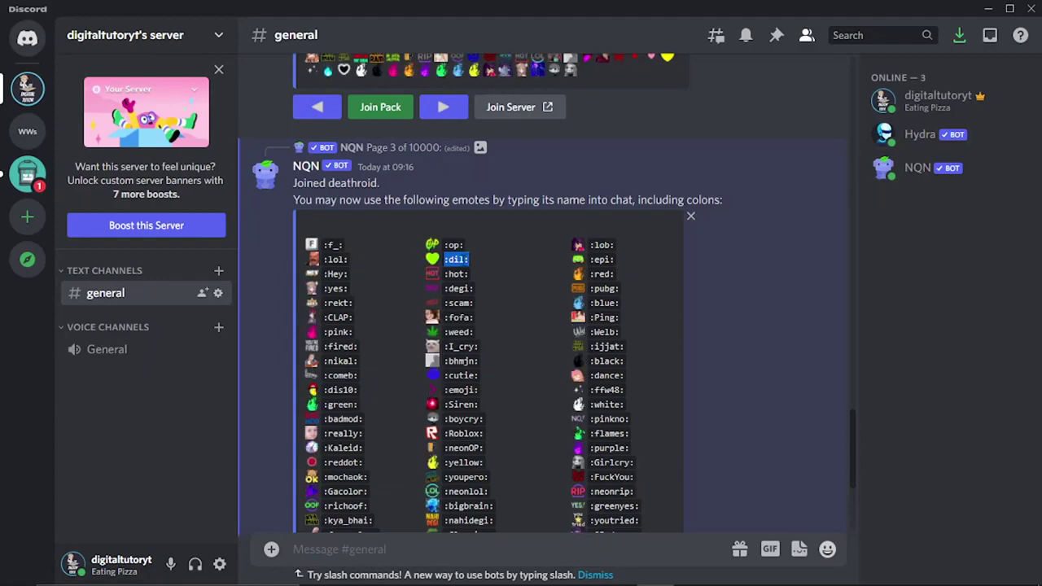
pyautogui.moveTo(850, 433); pyautogui.dragTo(847, 510)
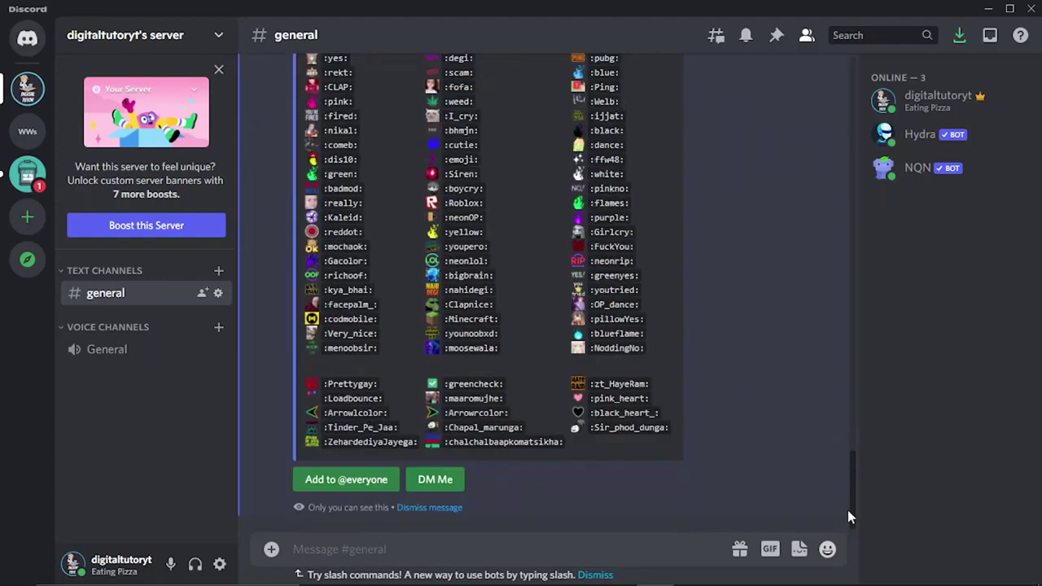
pyautogui.click(514, 550)
pyautogui.hotkey('ctrl', 'v')
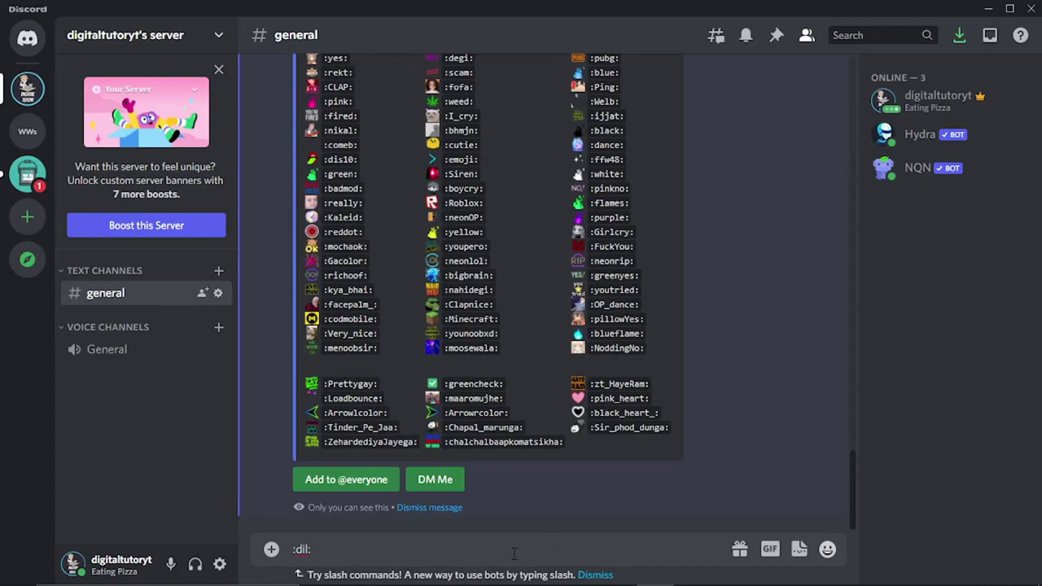
pyautogui.press('Return')
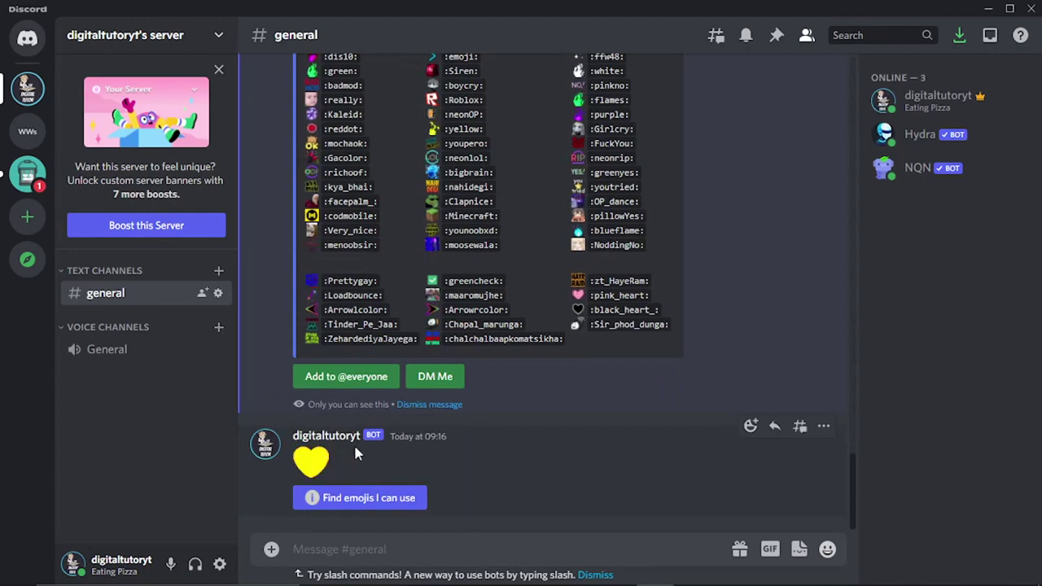
# Send a message in #general with the :dil: emote followed by a mention of the Hydra bot
pyautogui.write(':dil:')
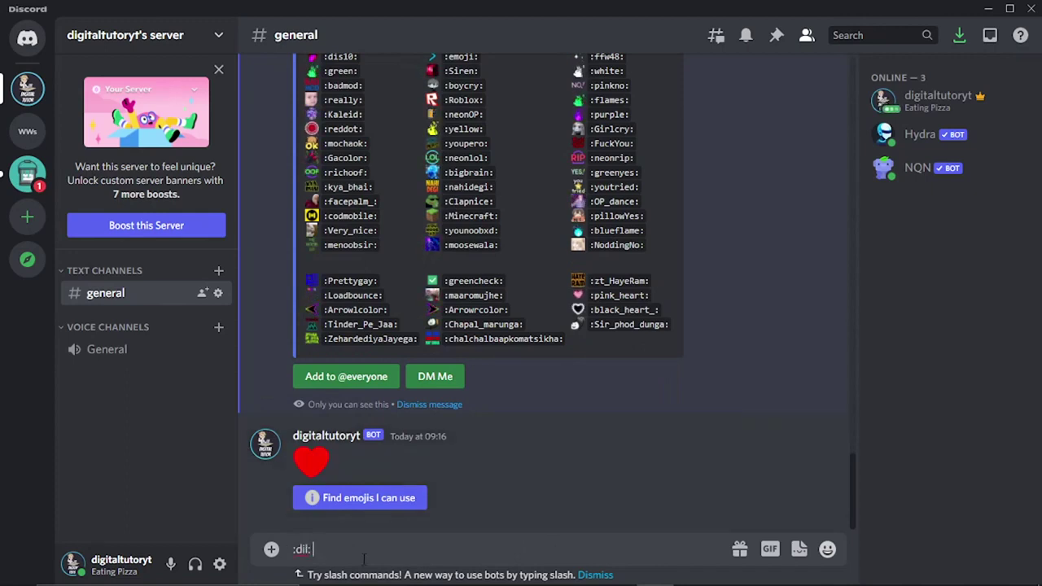
pyautogui.write(' @hydra')
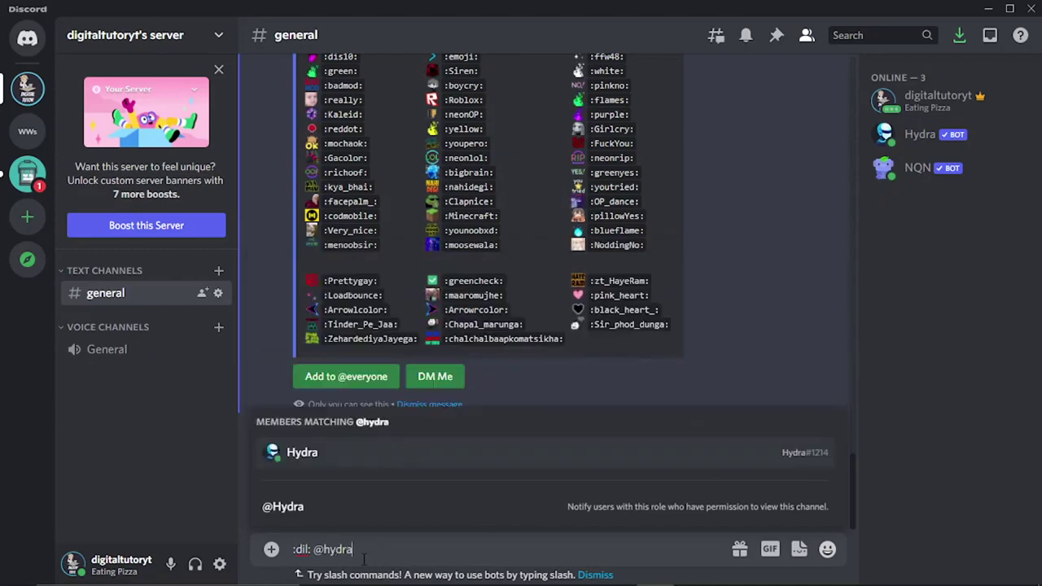
pyautogui.press('Return')
pyautogui.press('Return')
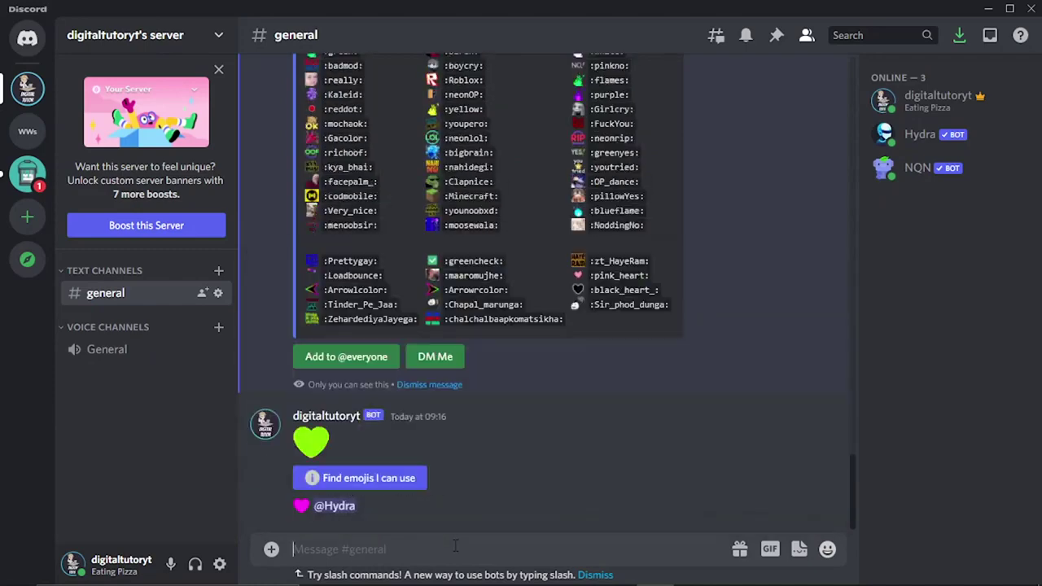